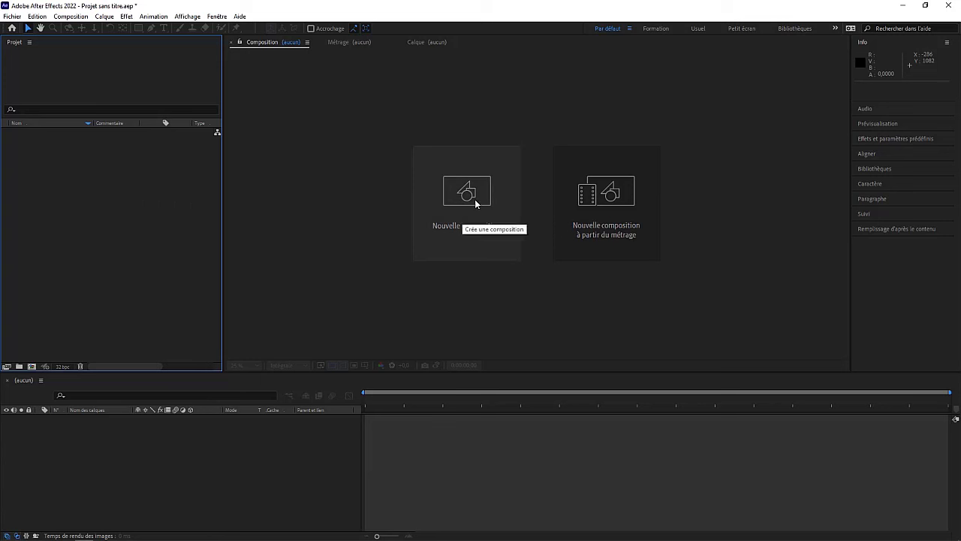
- Open the Composition menu in the menu bar
{"action": "left_click", "coordinate": [72, 17]}
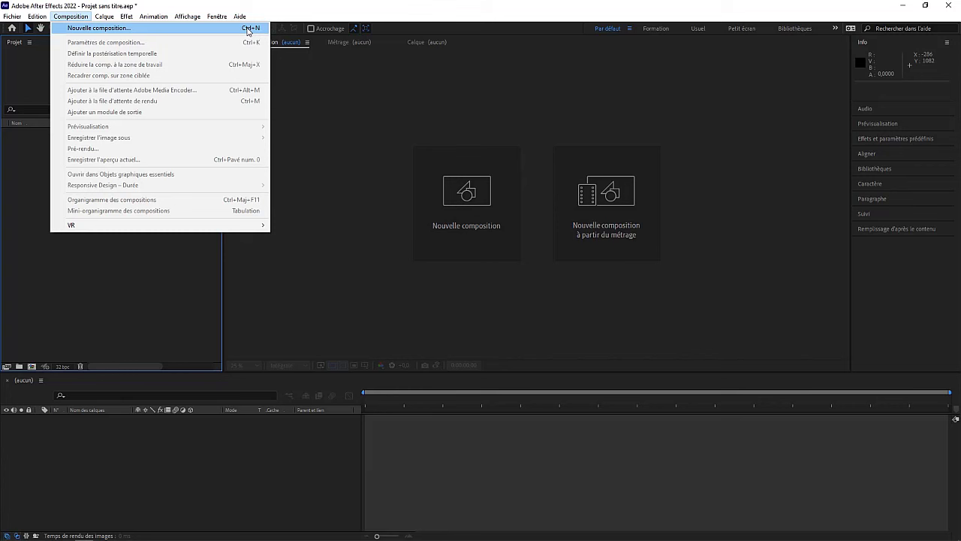
- Start a new composition via Nouvelle composition… and name it 'Animation'
{"action": "left_click", "coordinate": [248, 30]}
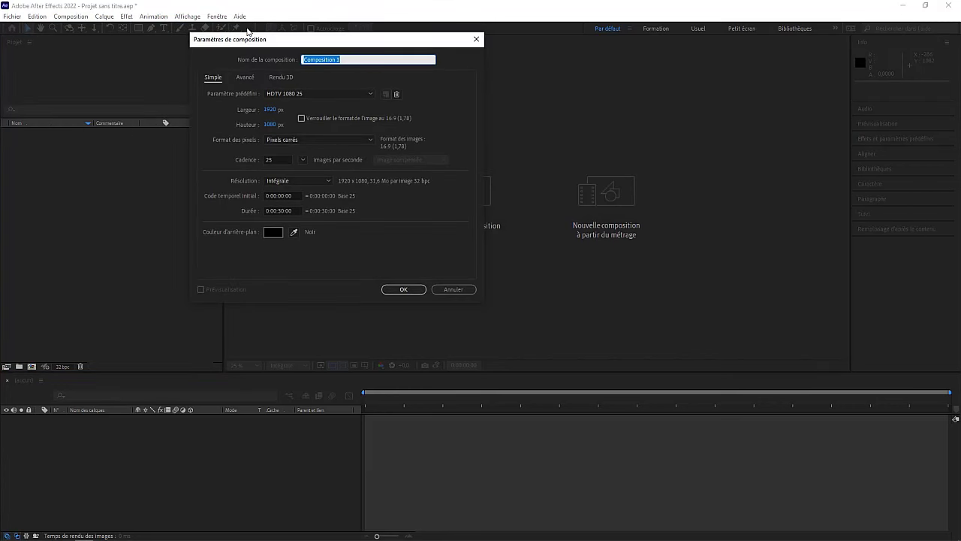
{"action": "left_click_drag", "start_coordinate": [315, 43], "coordinate": [469, 80]}
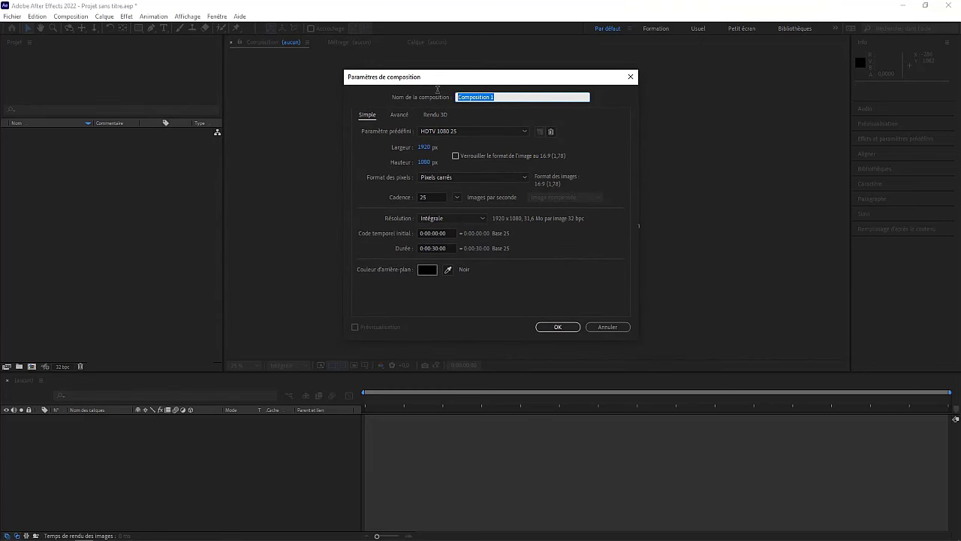
{"action": "key", "text": "BackSpace"}
{"action": "type", "text": "Anim"}
{"action": "type", "text": "ation"}
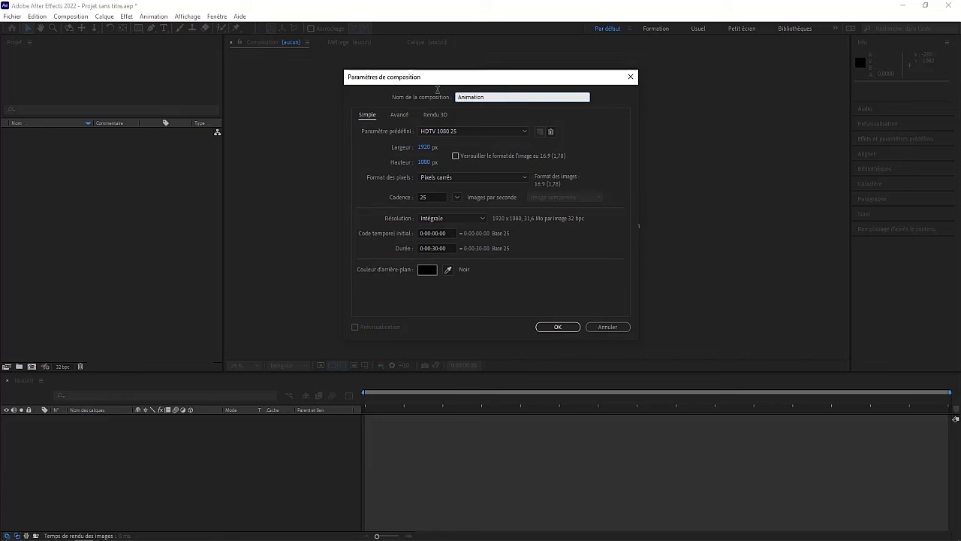
- Set a custom 600 × 800 px frame size, then bring up the Paramètre prédéfini presets
{"action": "left_click", "coordinate": [424, 147]}
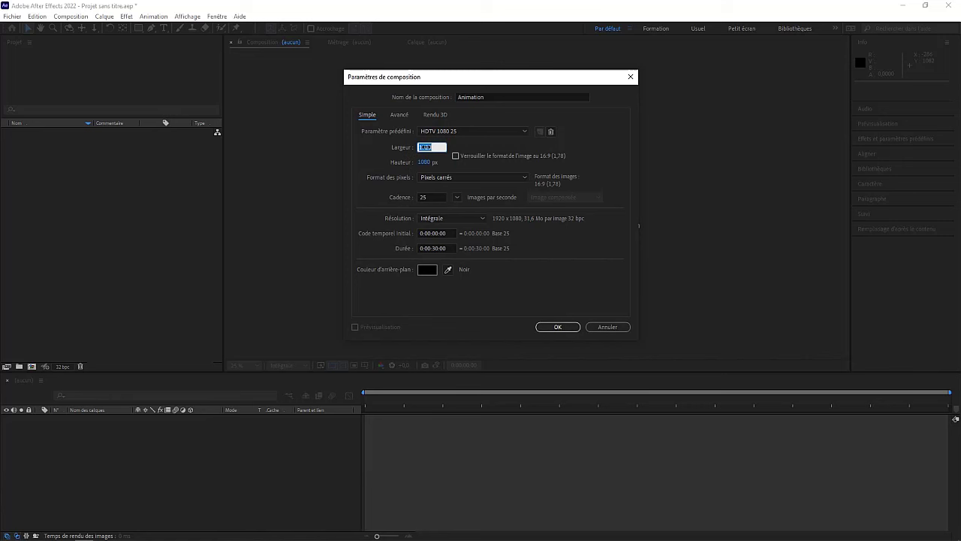
{"action": "type", "text": "600"}
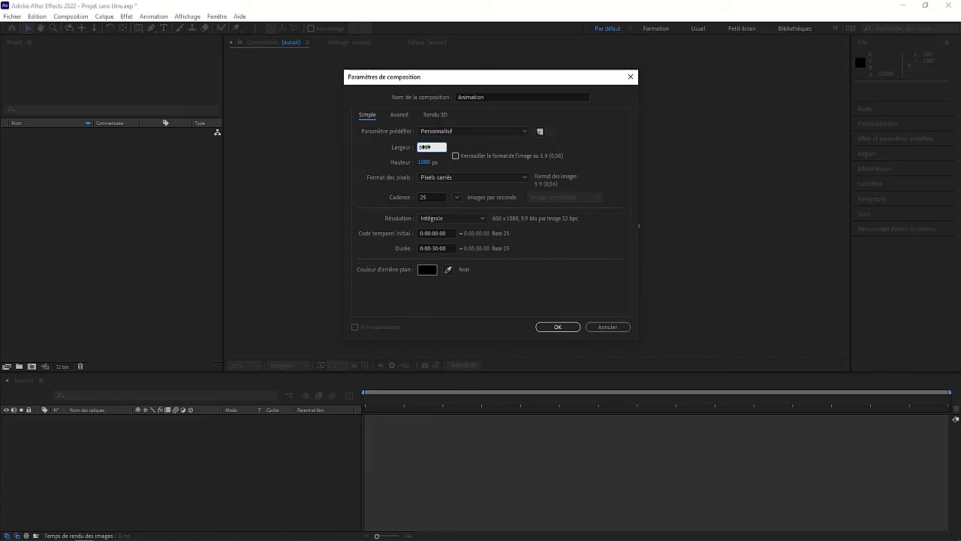
{"action": "left_click", "coordinate": [425, 163]}
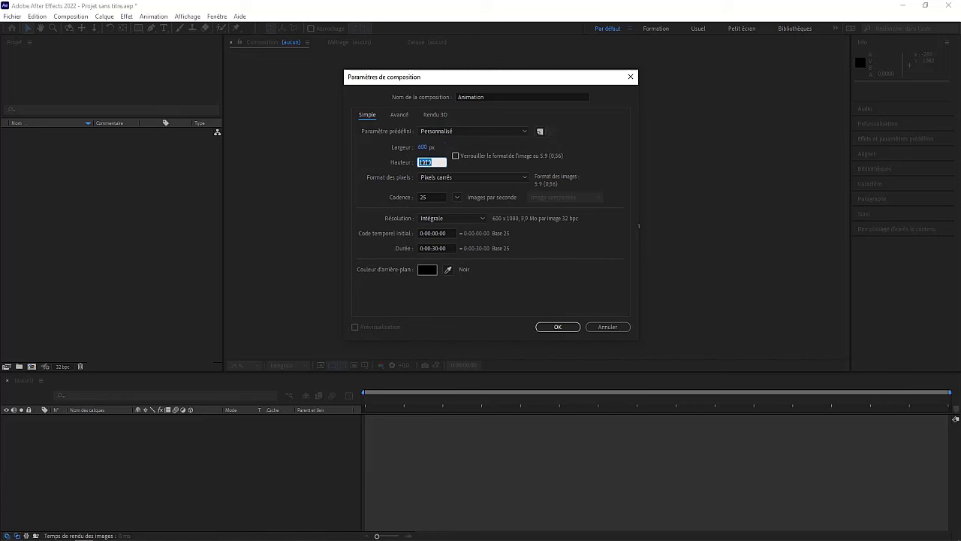
{"action": "type", "text": "8"}
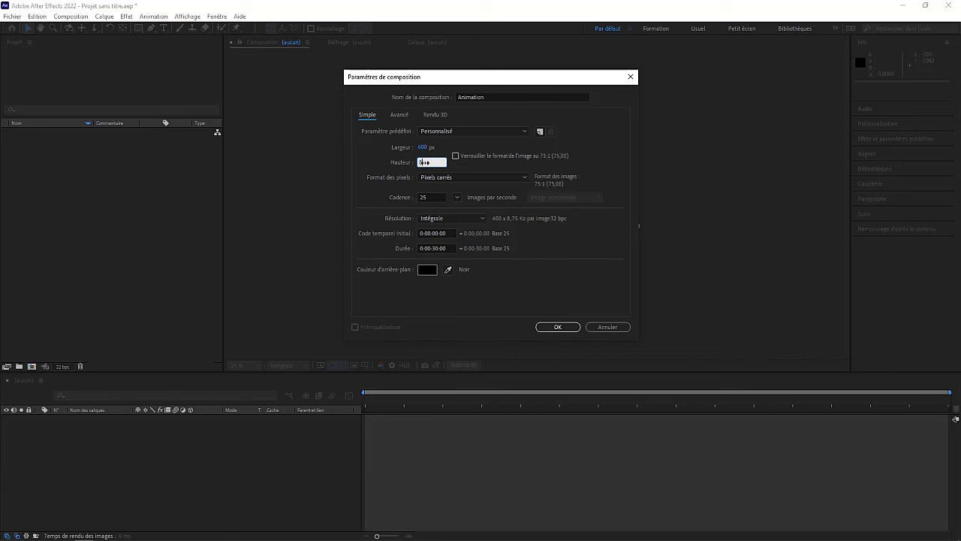
{"action": "type", "text": "00"}
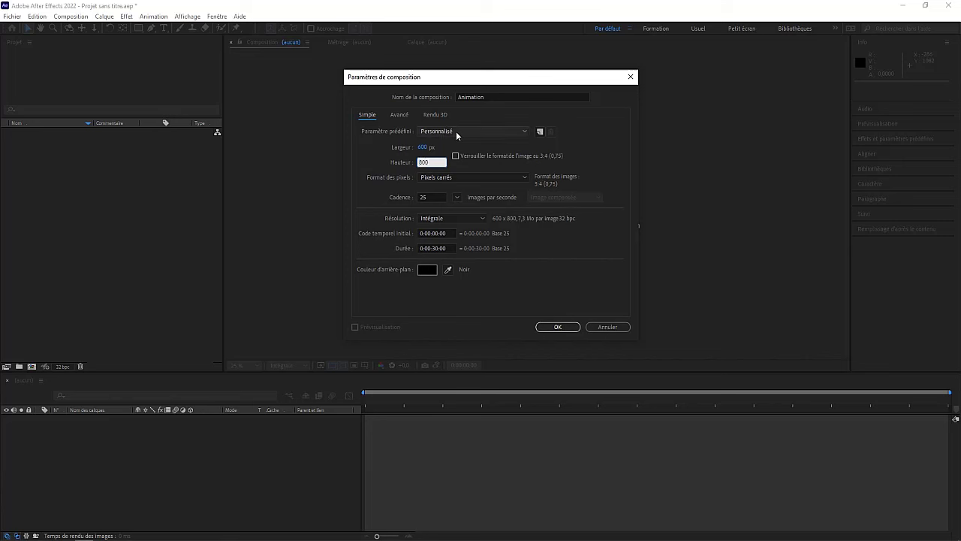
{"action": "left_click", "coordinate": [456, 131]}
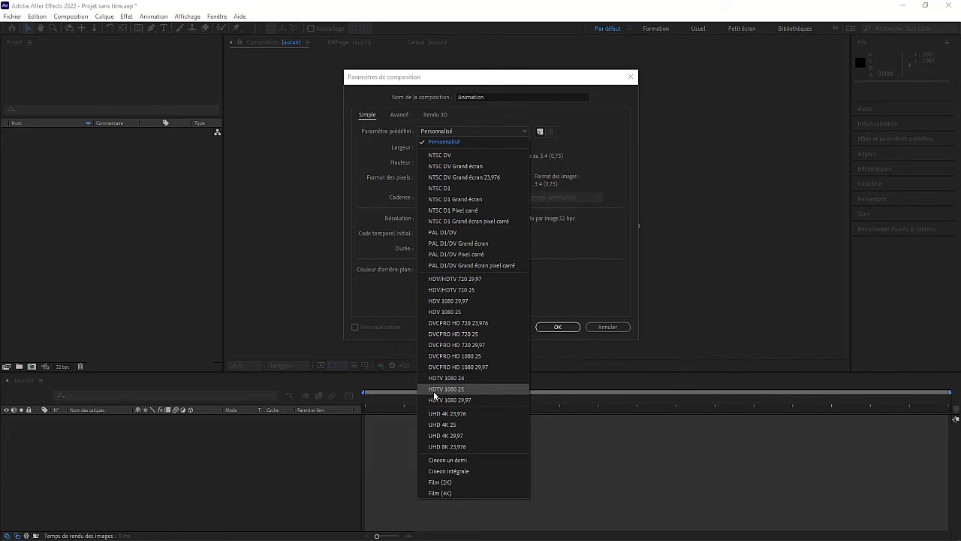
- Apply the HDTV 1080 25 preset (1920 × 1080, 25 fps) and open the Cadence list
{"action": "left_click", "coordinate": [454, 389]}
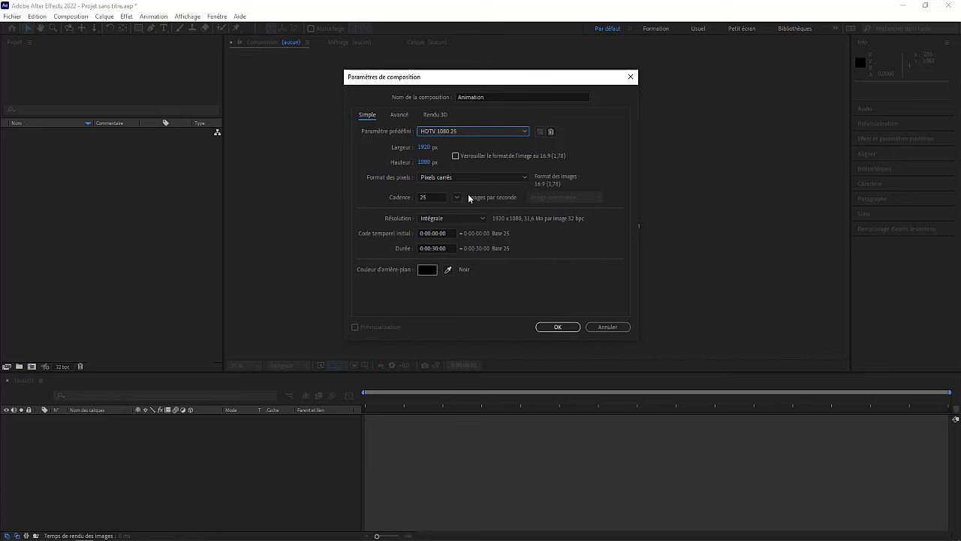
{"action": "left_click", "coordinate": [455, 197]}
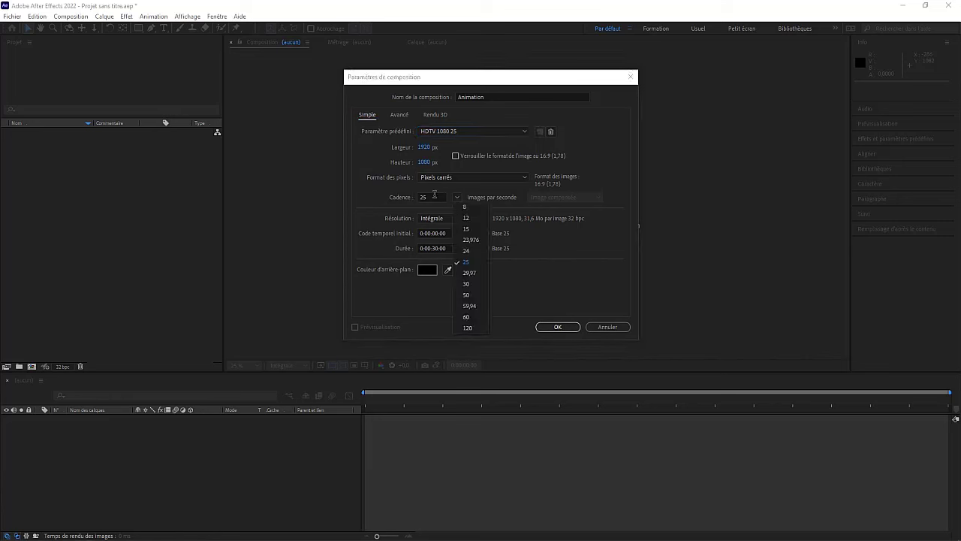
{"action": "left_click", "coordinate": [432, 197]}
{"action": "left_click_drag", "start_coordinate": [432, 197], "coordinate": [403, 195]}
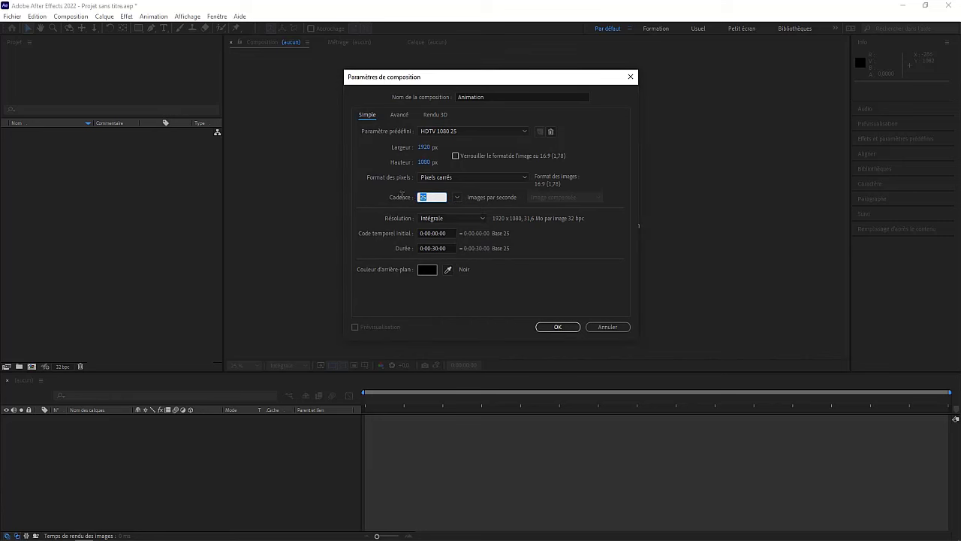
{"action": "type", "text": "35"}
{"action": "type", "text": "0"}
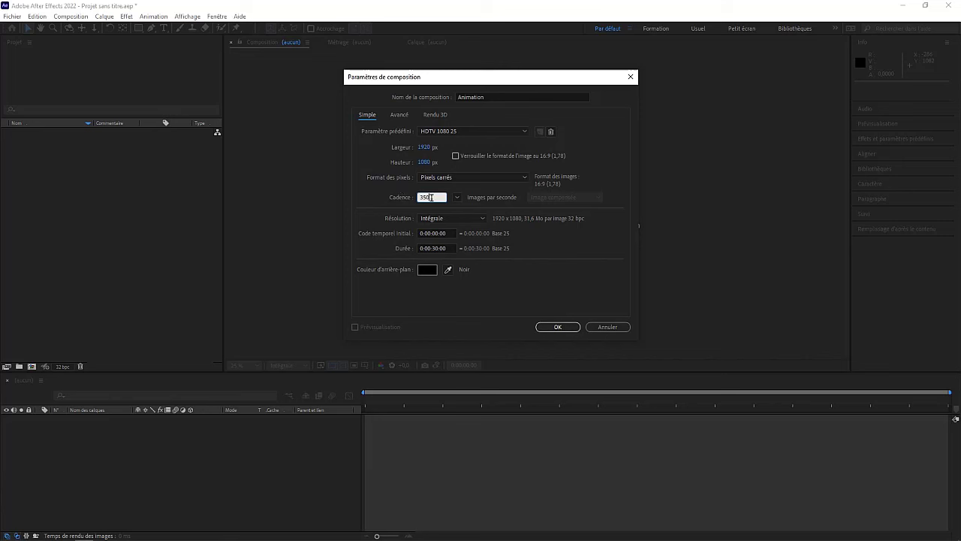
{"action": "left_click_drag", "start_coordinate": [431, 197], "coordinate": [417, 196]}
{"action": "type", "text": "2"}
{"action": "key", "text": "BackSpace"}
{"action": "type", "text": "35"}
{"action": "type", "text": "0"}
{"action": "left_click_drag", "start_coordinate": [442, 197], "coordinate": [417, 197]}
{"action": "type", "text": "25"}
{"action": "left_click", "coordinate": [480, 219]}
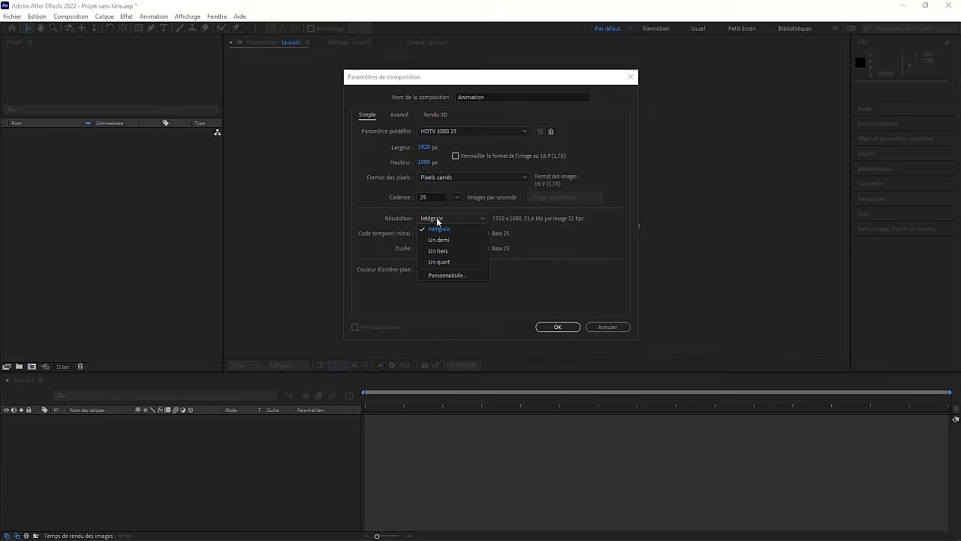
{"action": "left_click", "coordinate": [445, 275]}
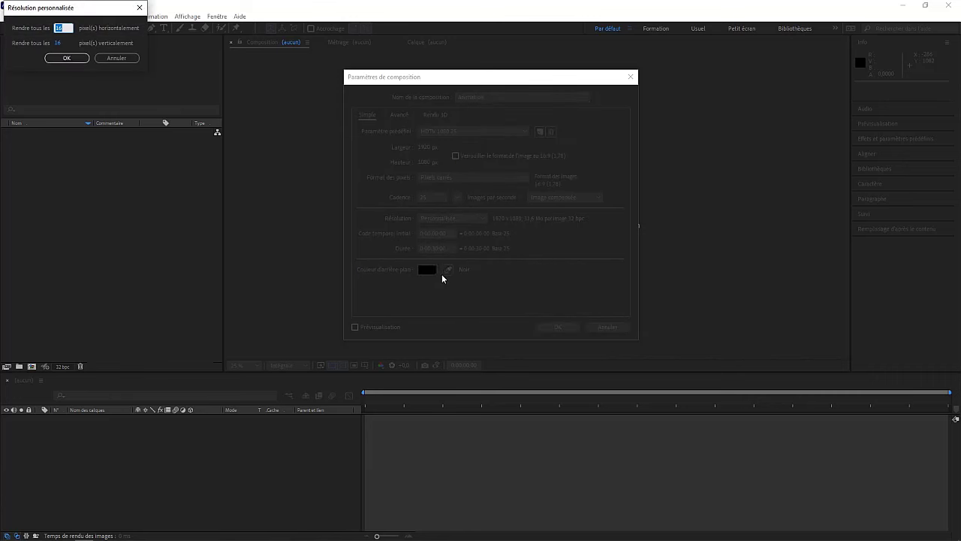
{"action": "left_click_drag", "start_coordinate": [99, 13], "coordinate": [528, 181]}
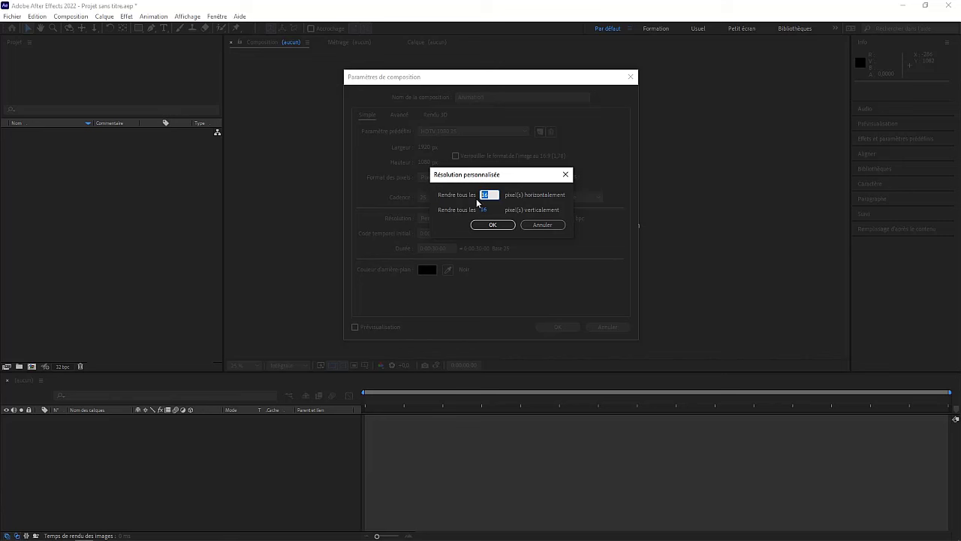
{"action": "left_click", "coordinate": [541, 226]}
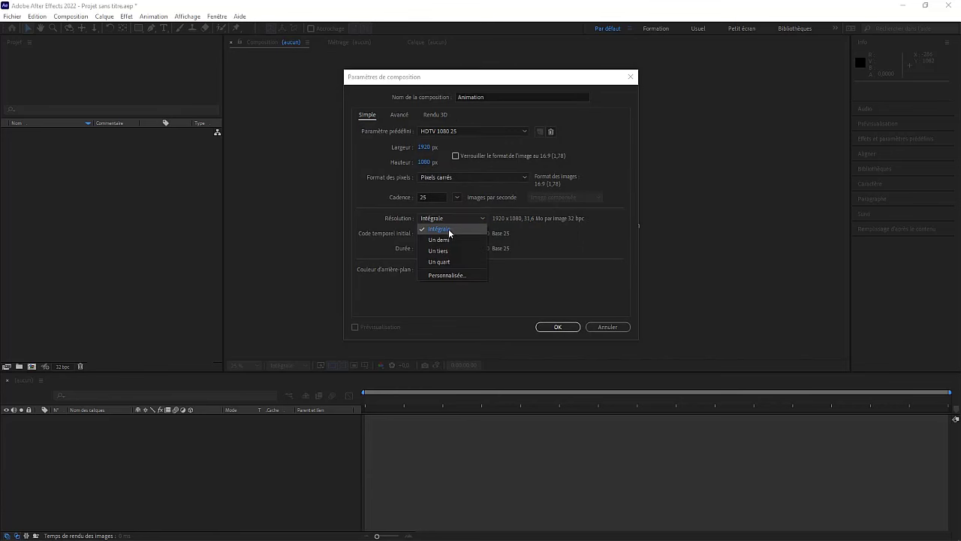
{"action": "left_click", "coordinate": [439, 228]}
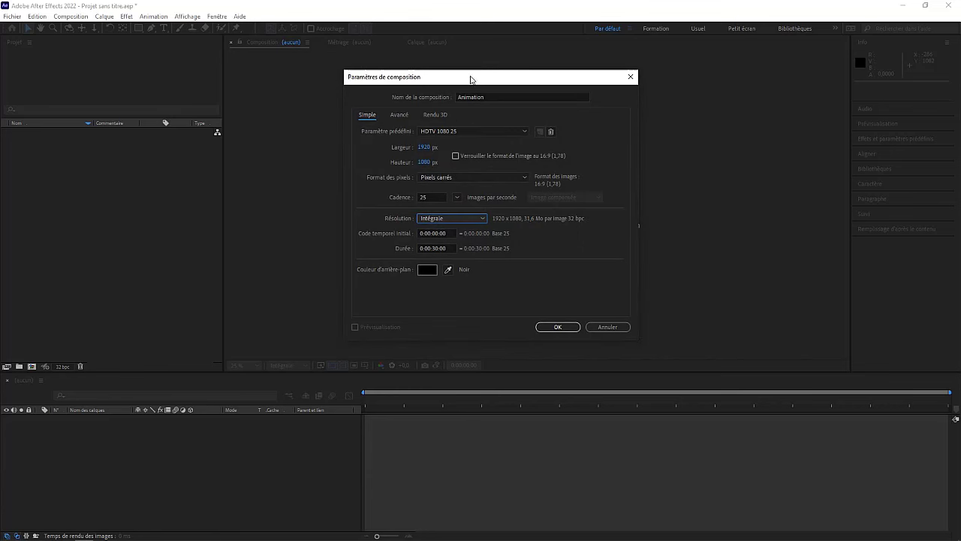
{"action": "left_click_drag", "start_coordinate": [473, 80], "coordinate": [502, 72]}
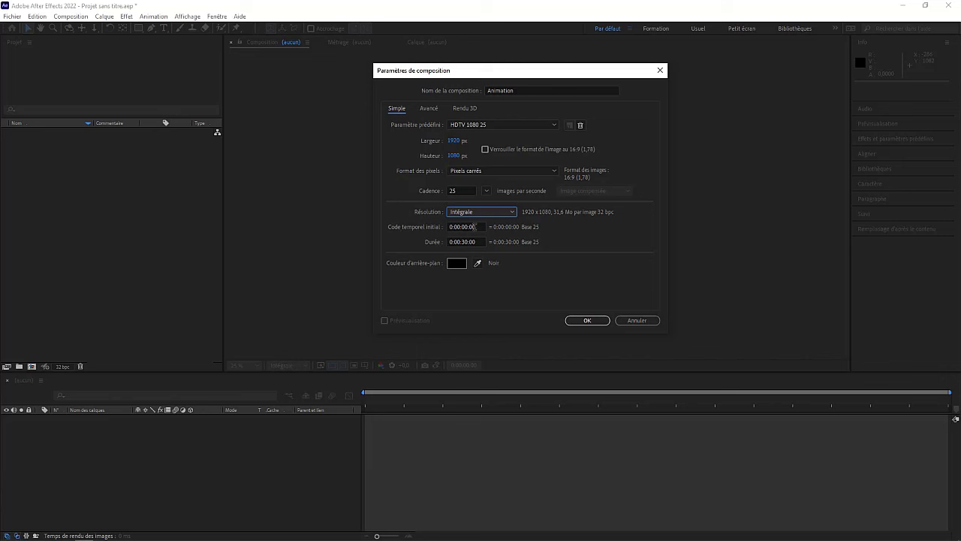
{"action": "left_click", "coordinate": [476, 226]}
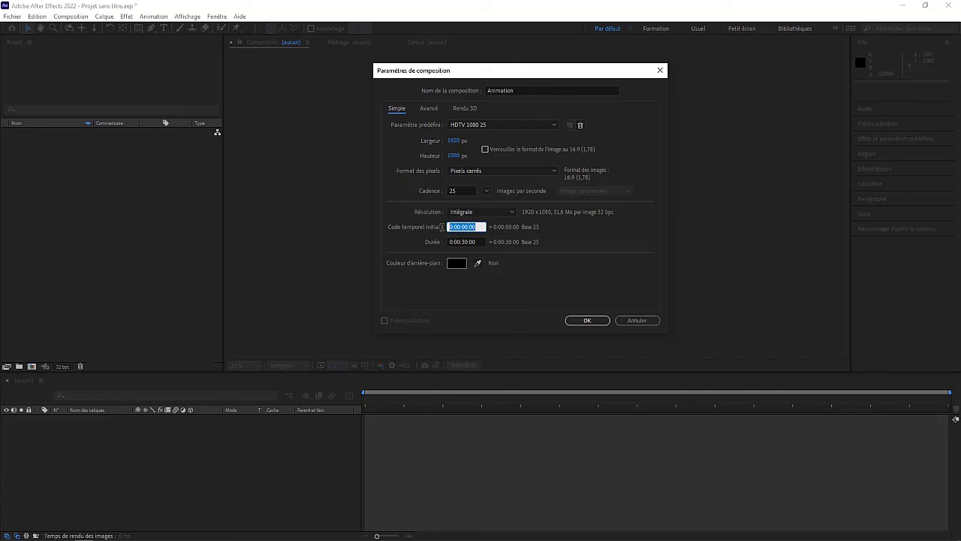
{"action": "type", "text": "2"}
{"action": "type", "text": "000"}
{"action": "left_click_drag", "start_coordinate": [468, 227], "coordinate": [445, 227]}
{"action": "type", "text": "0"}
{"action": "left_click", "coordinate": [428, 229]}
{"action": "left_click", "coordinate": [479, 239]}
{"action": "left_click_drag", "start_coordinate": [478, 239], "coordinate": [438, 239]}
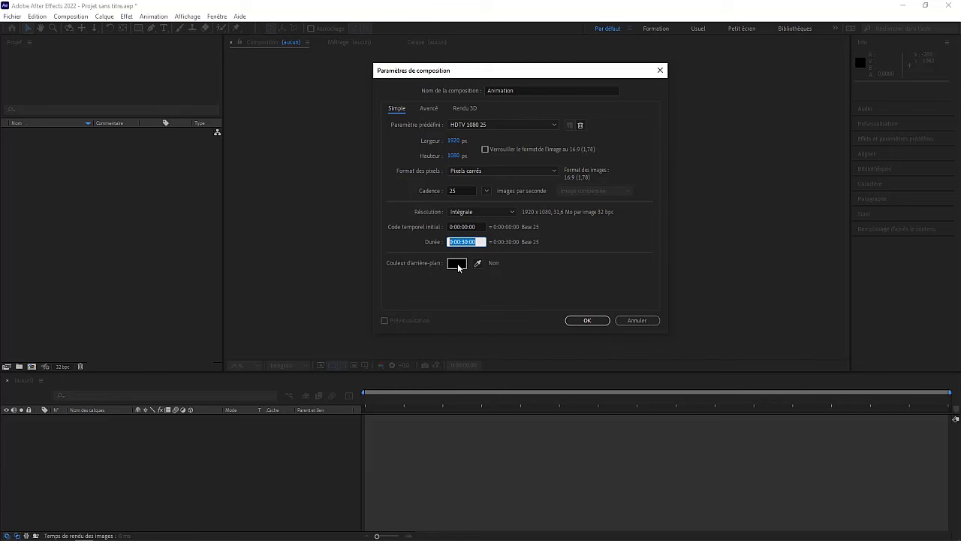
- Set the background colour to white FFFFFF and confirm to create the Animation composition
{"action": "left_click", "coordinate": [458, 263]}
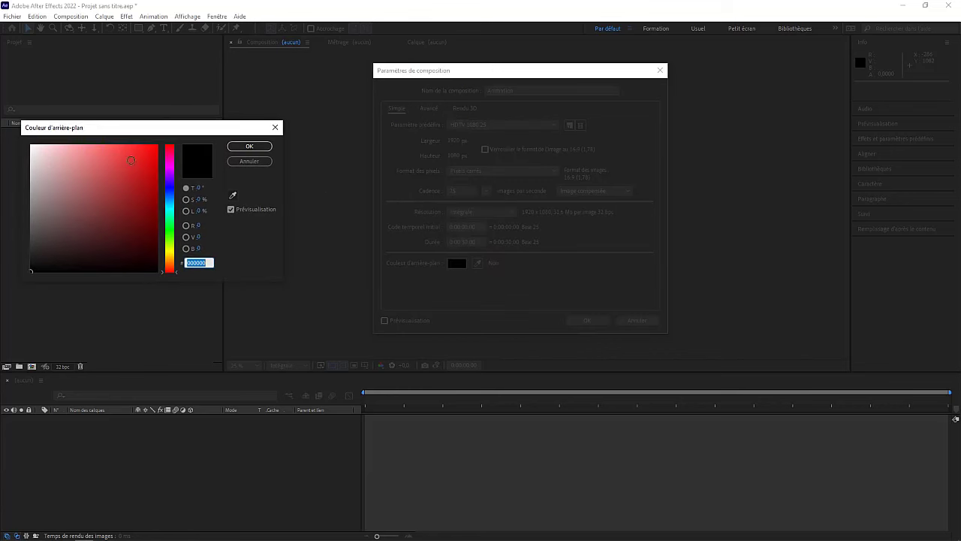
{"action": "left_click_drag", "start_coordinate": [131, 160], "coordinate": [31, 145]}
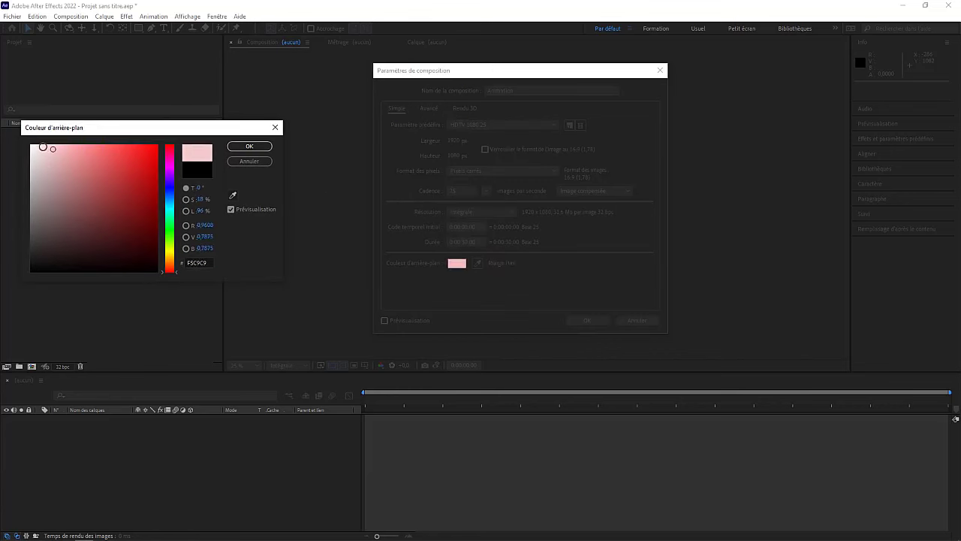
{"action": "left_click", "coordinate": [251, 147]}
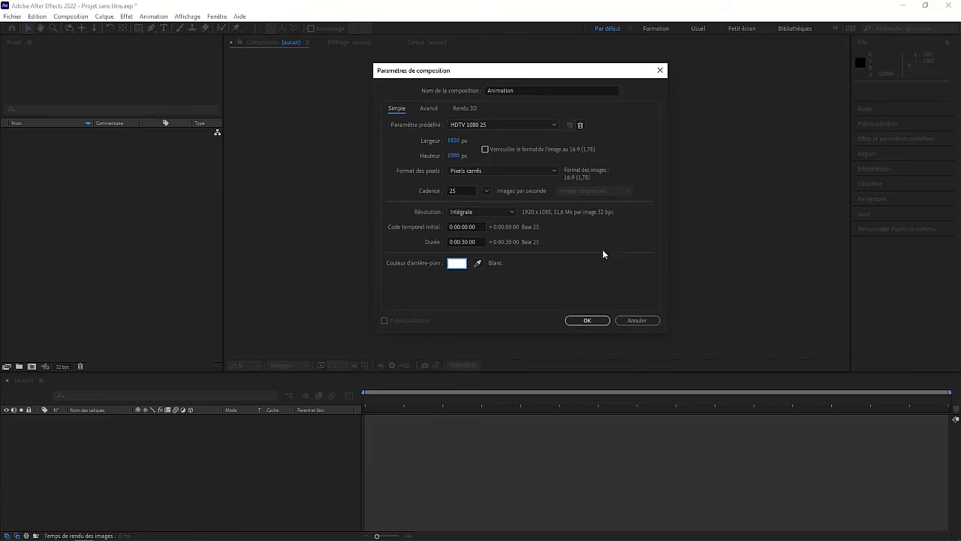
{"action": "left_click", "coordinate": [586, 322]}
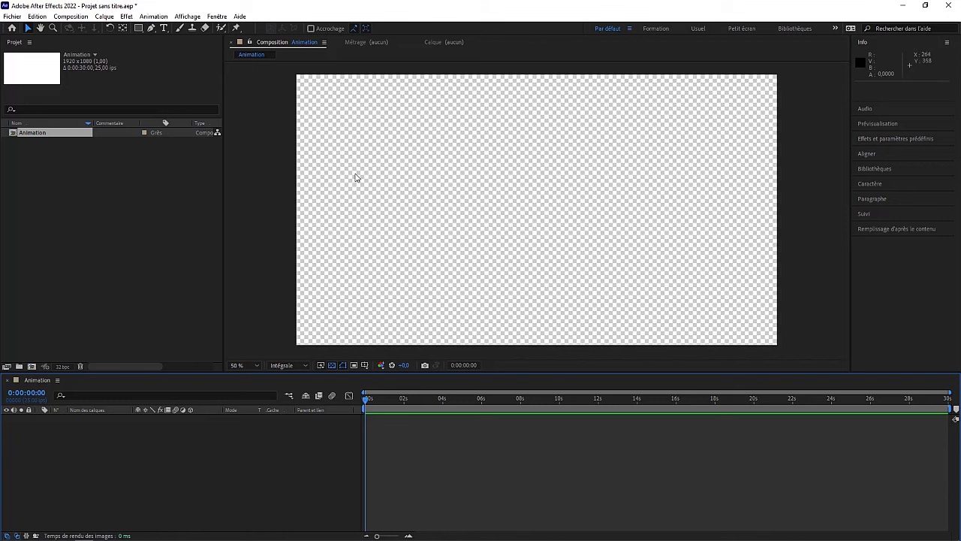
- Turn off the transparency grid so the viewer shows the white 1920 × 1080 background
{"action": "left_click", "coordinate": [332, 365]}
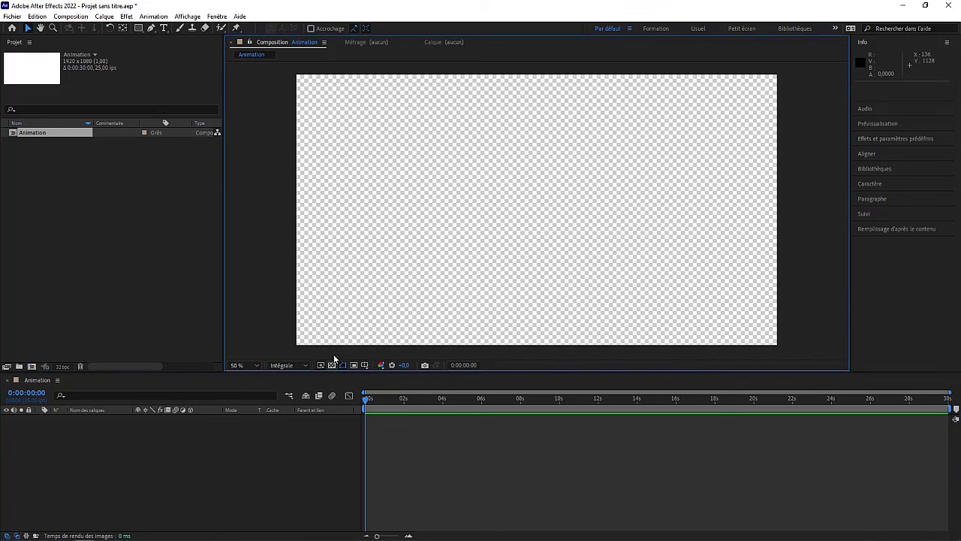
{"action": "left_click", "coordinate": [332, 364]}
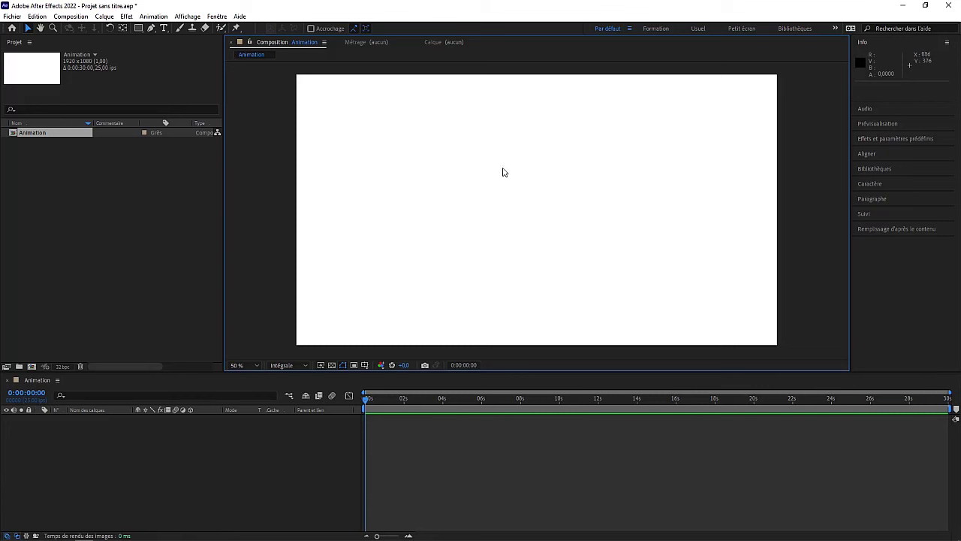
{"action": "left_click", "coordinate": [331, 365]}
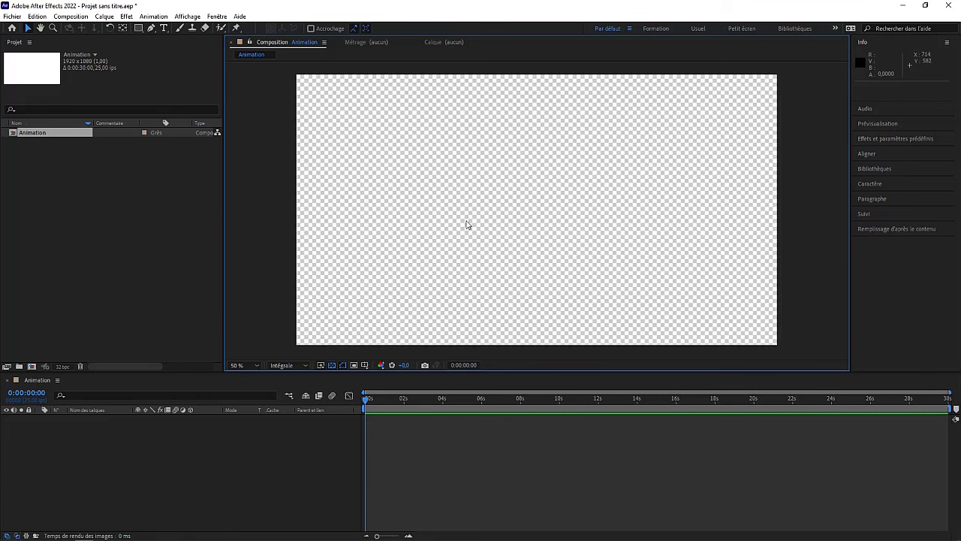
{"action": "left_click", "coordinate": [331, 365]}
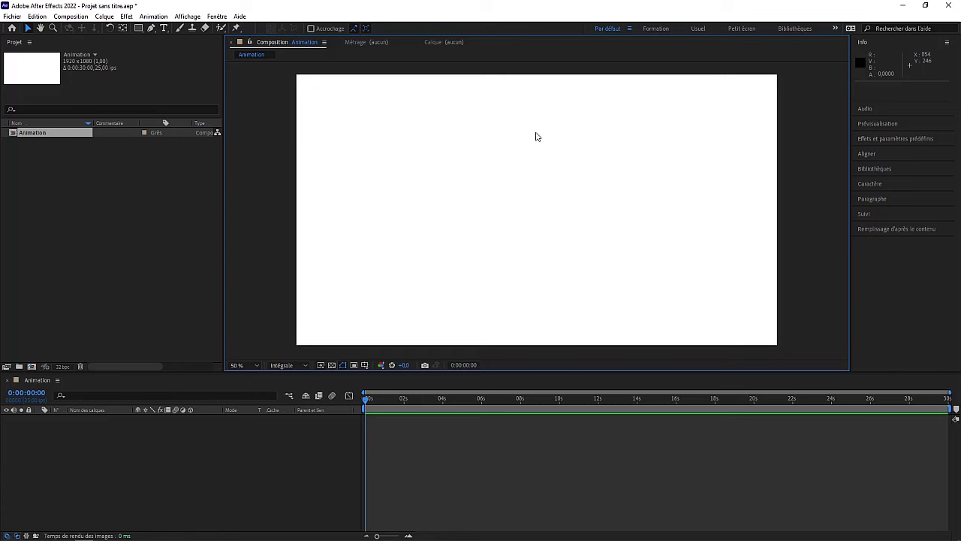